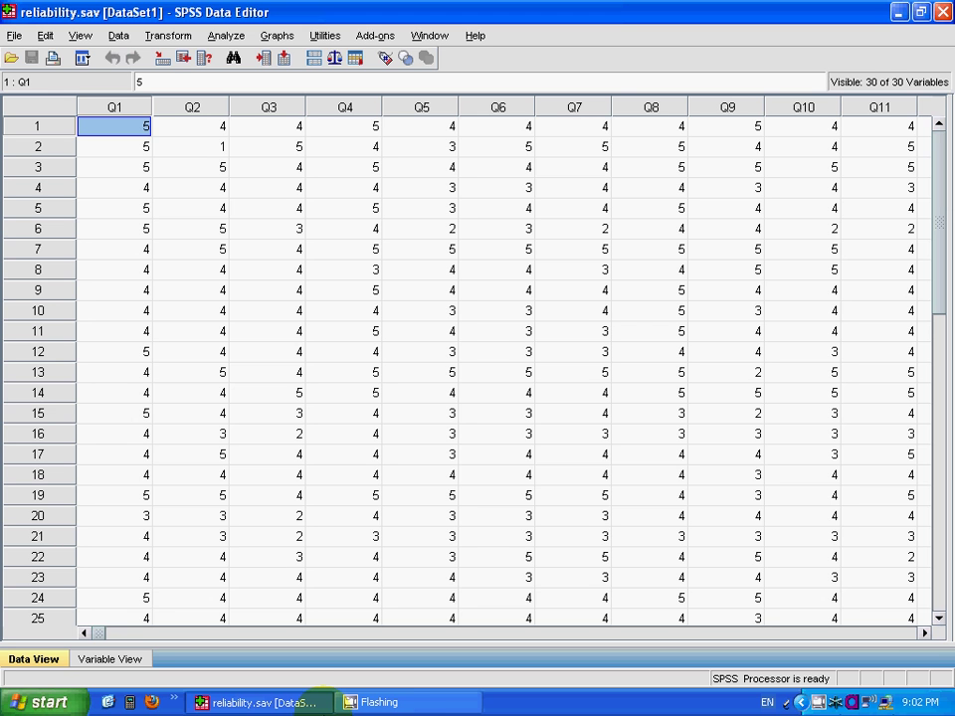
Browse the data grid across items Q1–Q30 and down the cases in column Q1
key("Right")
key("Right")
key("Right")
key("Right")
key("Right")
key("Right")
key("Right")
key("Right")
key("Right")
key("Right")
key("Right")
key("Right")
key("Right")
key("Right")
key("Right")
key("Right")
key("Right")
key("Right")
key("Right")
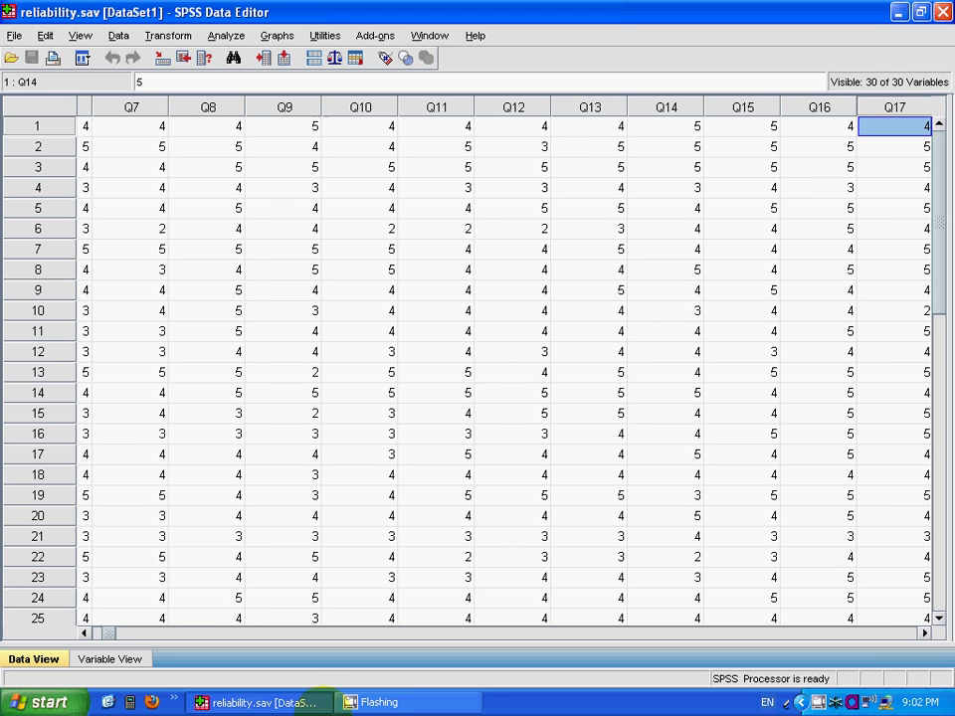
key("Right")
key("Right")
key("Right")
key("Right")
key("Right")
key("Right")
key("Right")
key("Right")
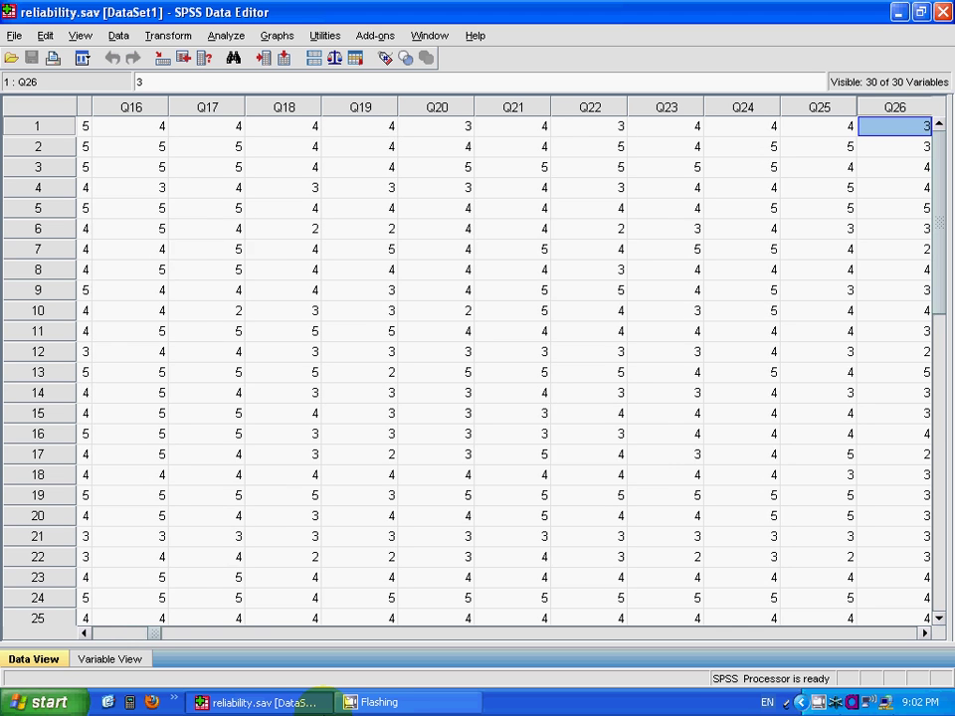
key("Right")
key("Right")
key("Left")
key("Left")
key("Left")
key("Left")
key("Left")
key("Left")
key("Left")
key("Left")
key("Left")
key("Left")
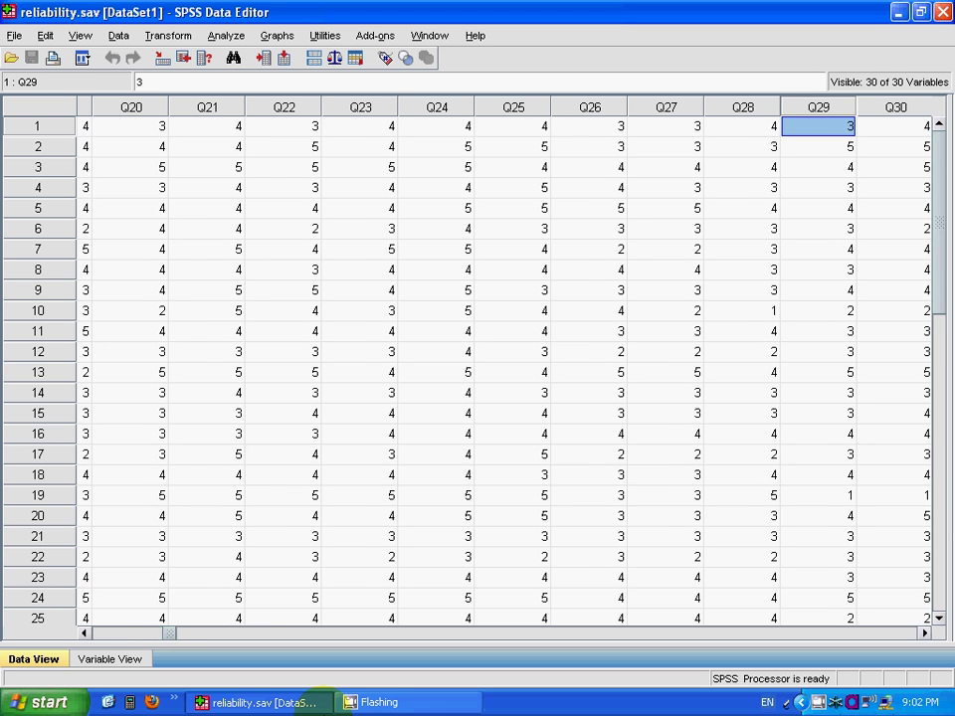
key("Left")
key("Left")
key("Left")
key("Left")
key("Left")
key("Left")
key("Left")
key("Left")
key("Left")
key("Left")
key("Left")
key("Left")
key("Left")
key("Left")
key("Left")
key("Left")
key("Left")
key("Left")
key("Left")
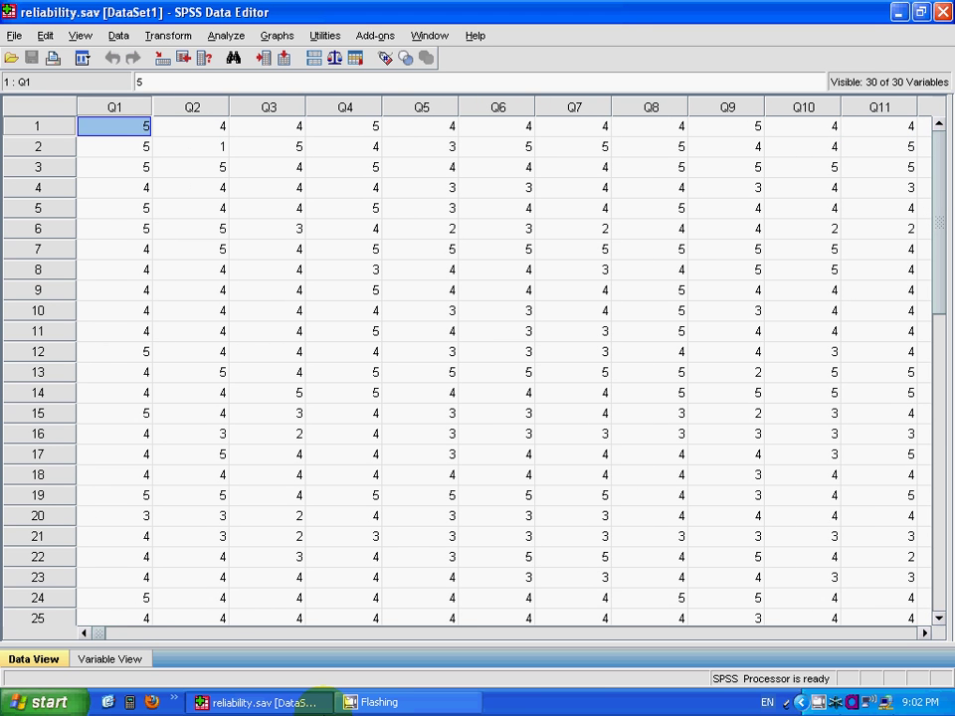
key("Down")
key("Down")
key("Down")
key("Down")
key("Down")
key("Down")
key("Down")
key("Down")
key("Down")
key("Down")
key("Down")
key("Down")
key("Down")
key("Down")
key("Down")
key("Down")
key("Down")
key("Down")
key("Down")
key("Down")
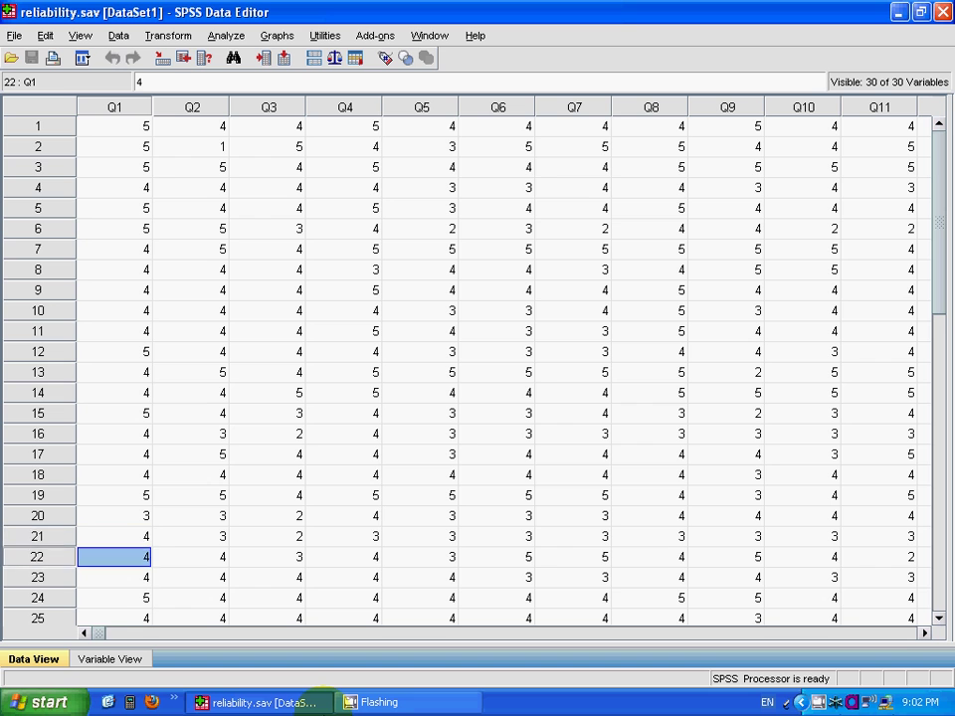
key("Down")
key("Down")
key("Down")
key("Down")
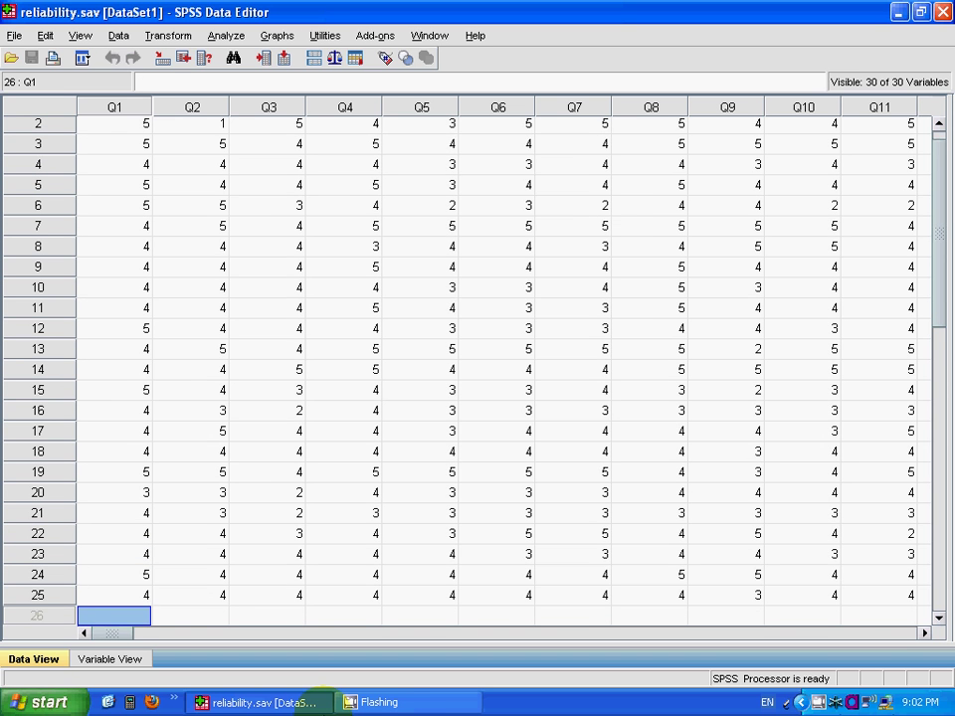
key("Up")
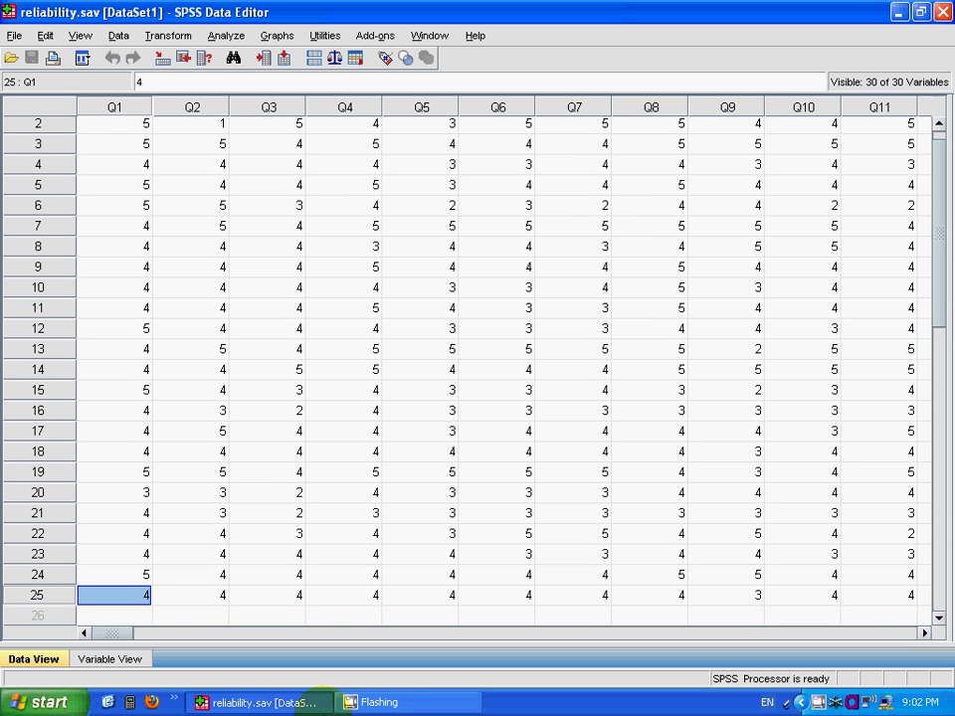
key("Up")
key("Up")
key("Up")
key("Up")
key("Up")
key("Up")
key("Up")
key("Up")
key("Up")
key("Up")
key("Up")
key("Up")
key("Up")
key("Up")
key("Up")
key("Up")
key("Up")
key("Up")
key("Up")
key("Up")
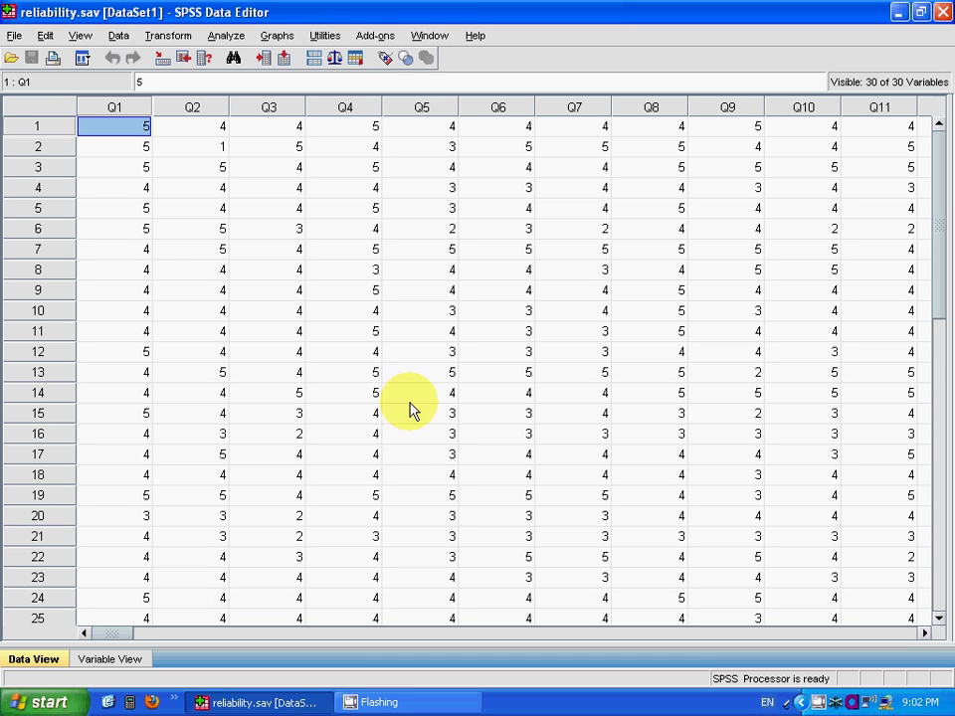
Start a Reliability Analysis and move Q1, Q2 and Q3 into the Items box
left_click(221, 37)
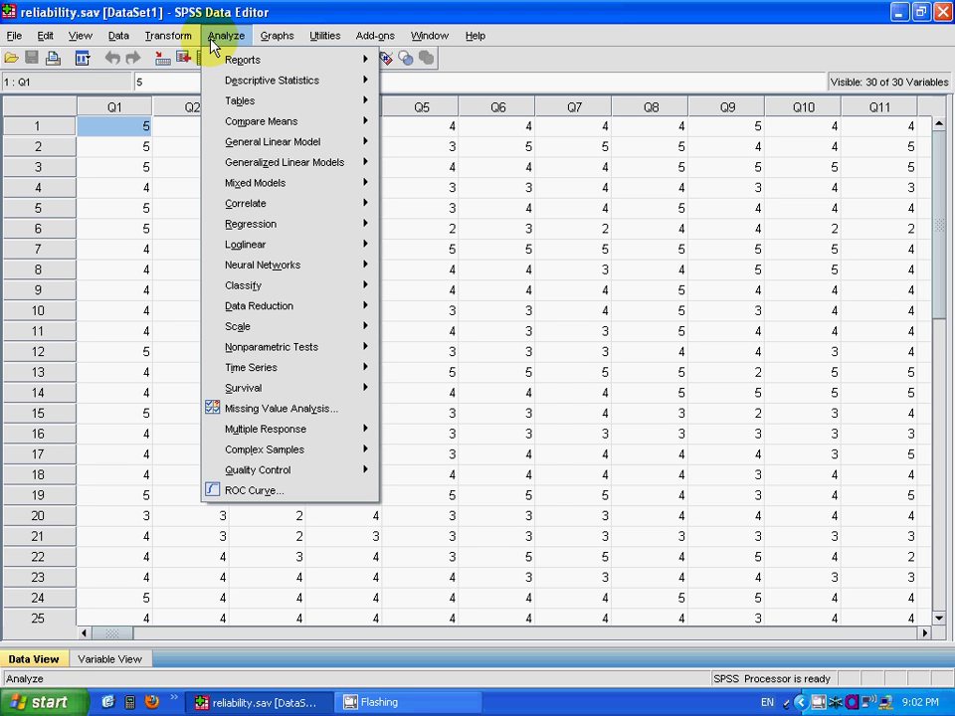
mouse_move(245, 372)
mouse_move(245, 320)
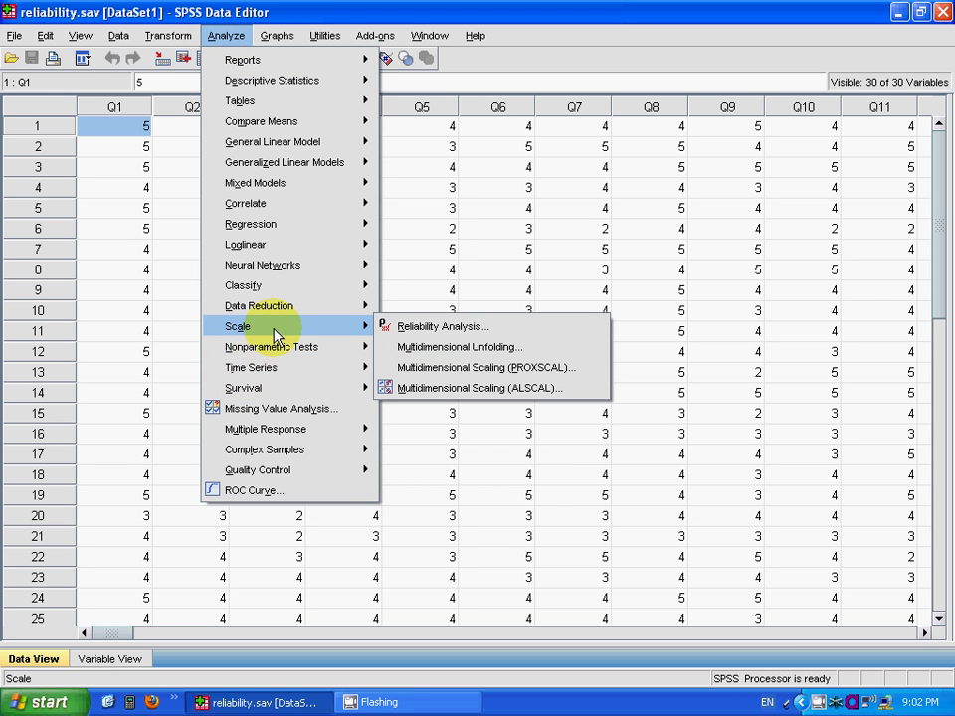
left_click(402, 330)
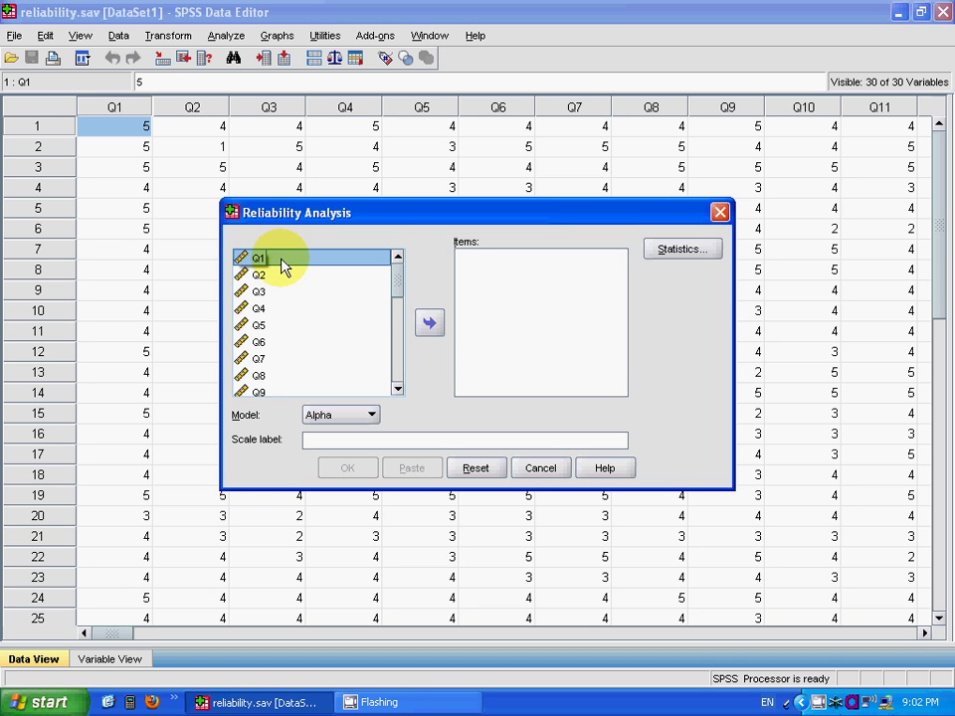
double_click(282, 259)
left_click(282, 262)
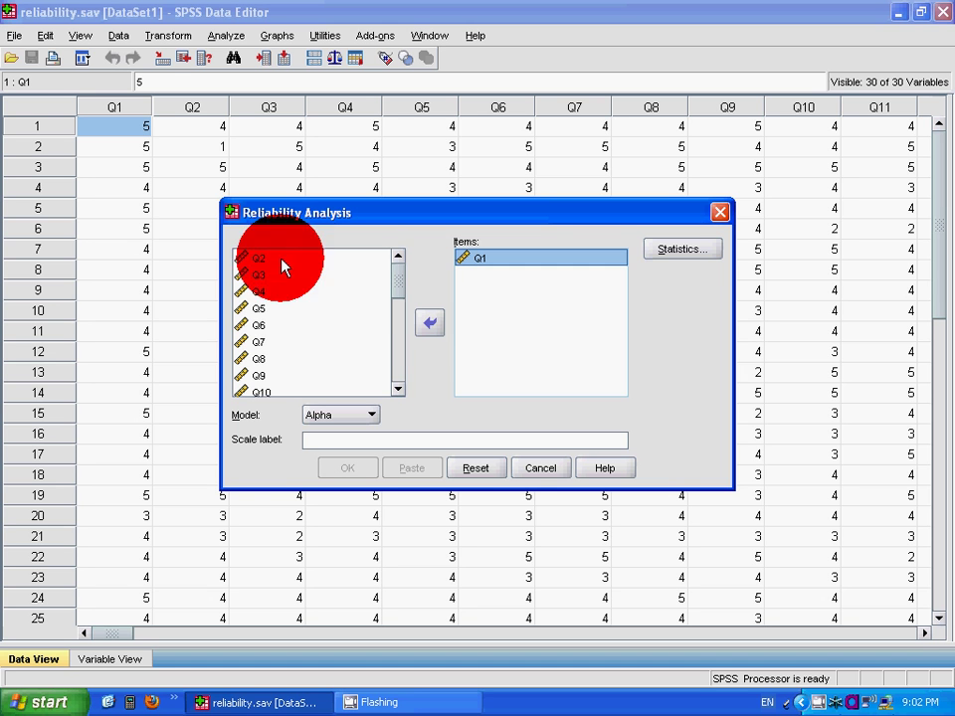
left_click(430, 323)
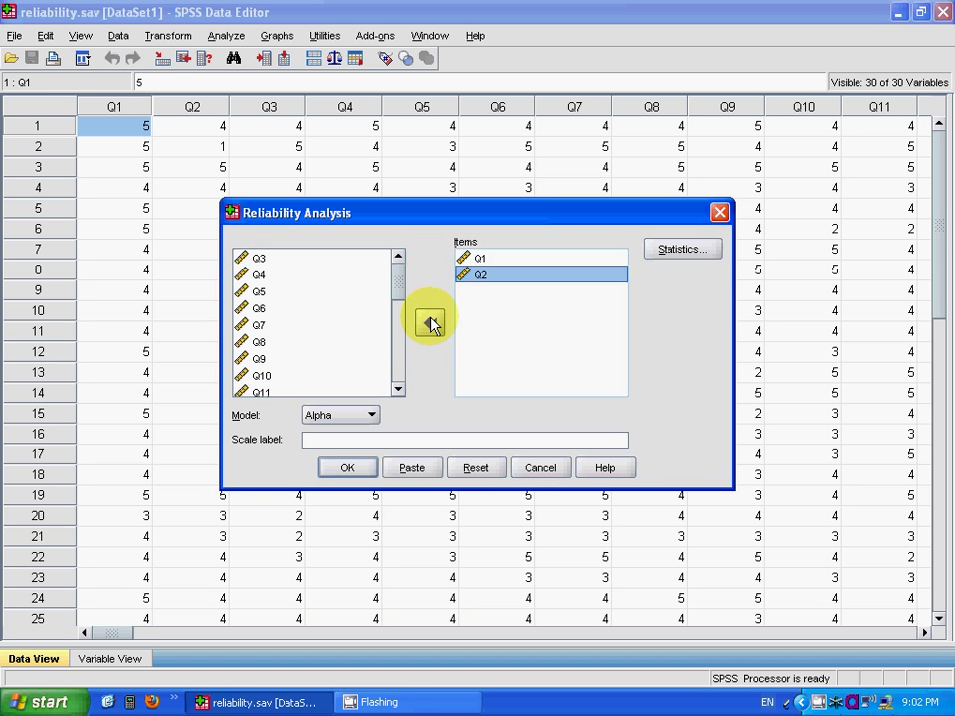
left_click(279, 261)
double_click(279, 260)
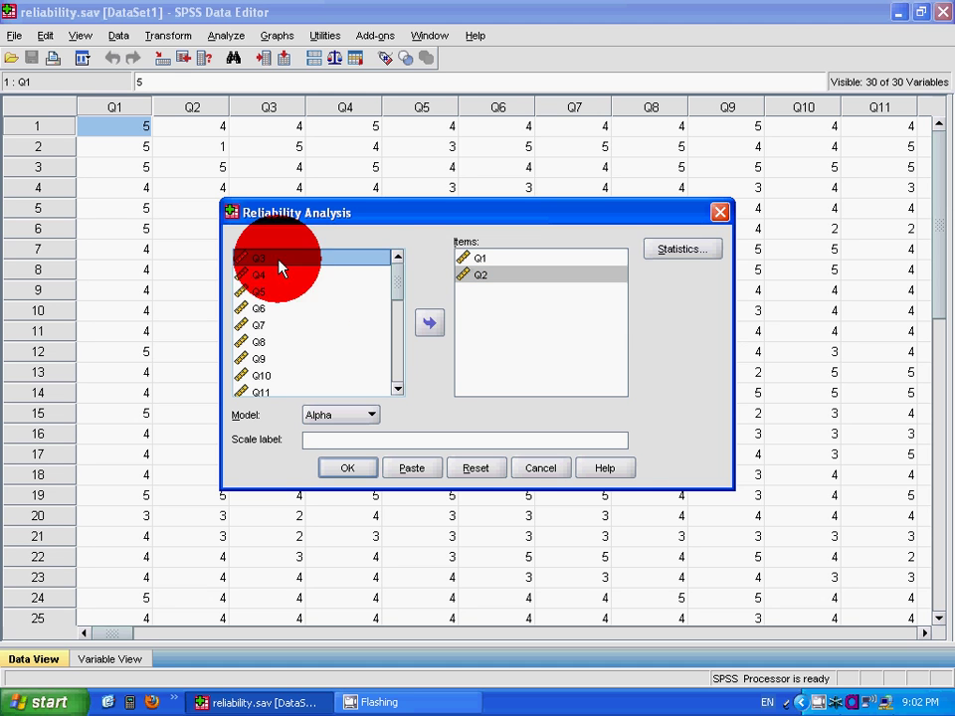
Move items Q4 through Q8 into the Items list
double_click(280, 260)
double_click(280, 260)
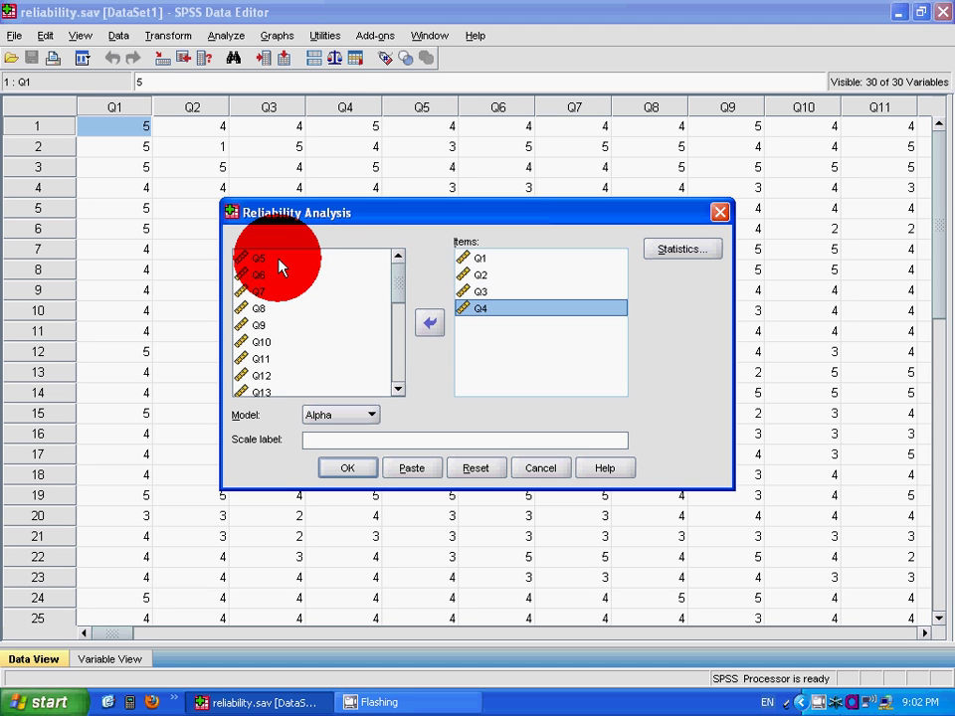
left_click(279, 265)
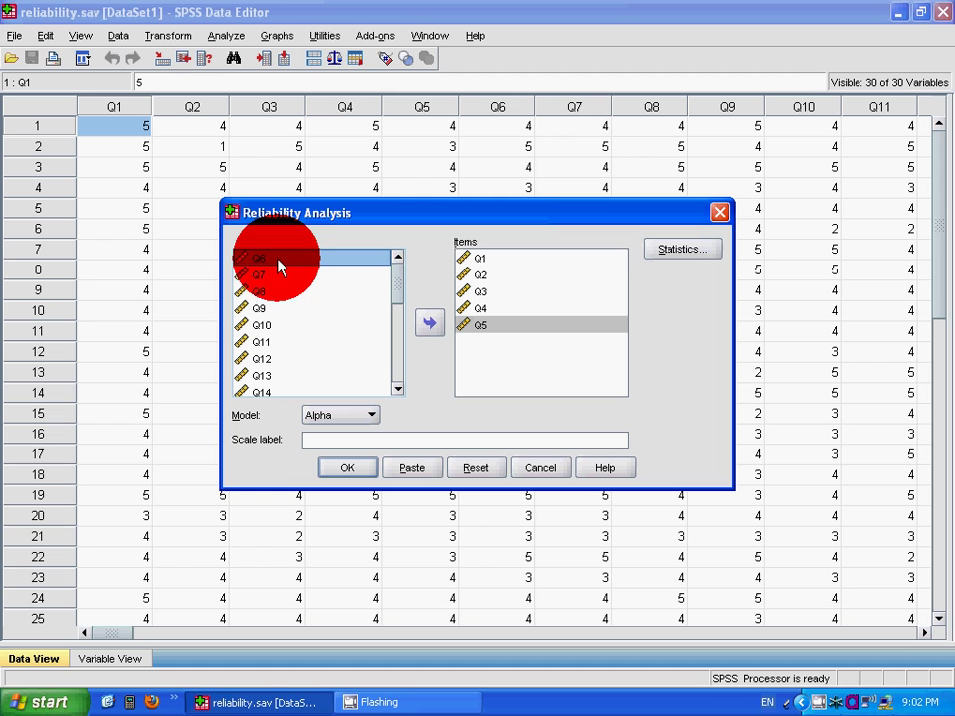
left_click(279, 276)
double_click(279, 260)
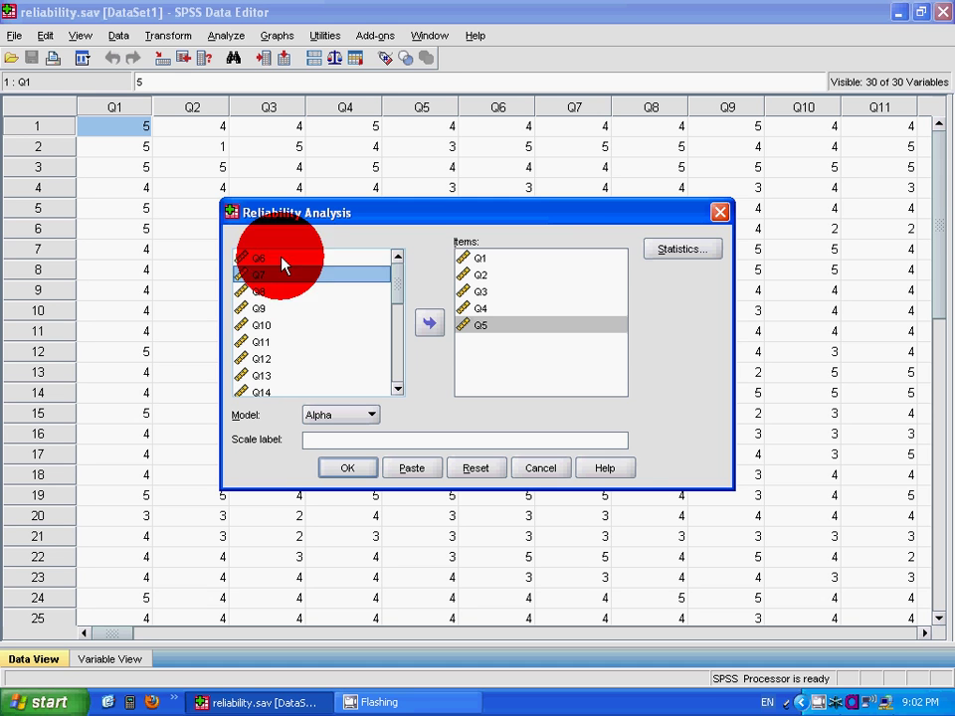
double_click(281, 261)
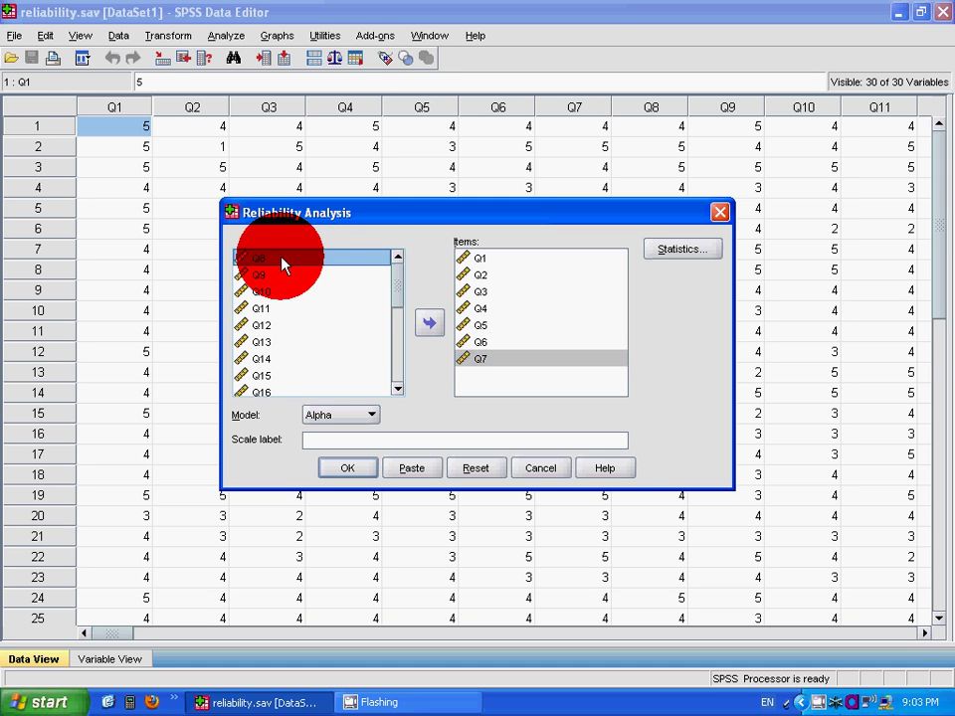
double_click(282, 261)
left_click(282, 260)
left_click(282, 260)
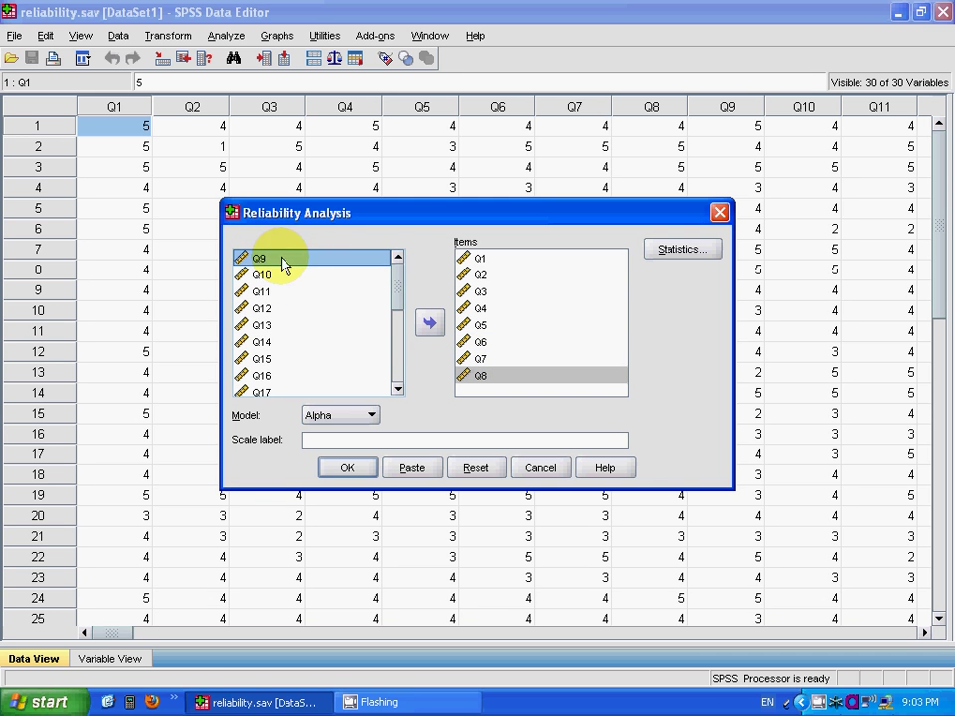
left_click(281, 261)
left_click(283, 277)
Add items Q9 through Q17 to the Items list
double_click(288, 264)
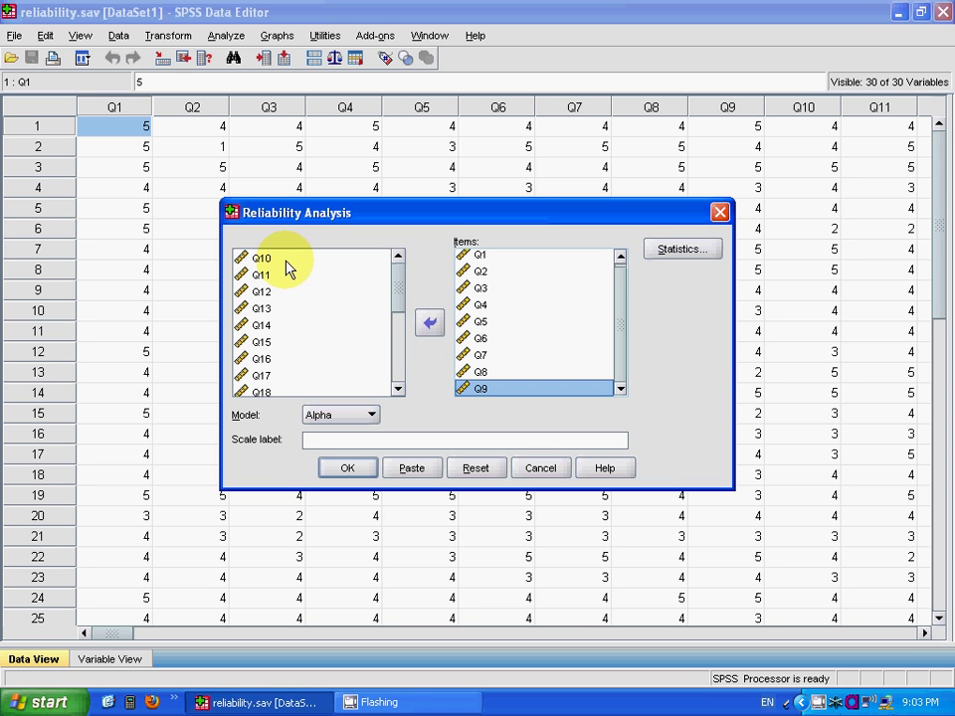
double_click(288, 262)
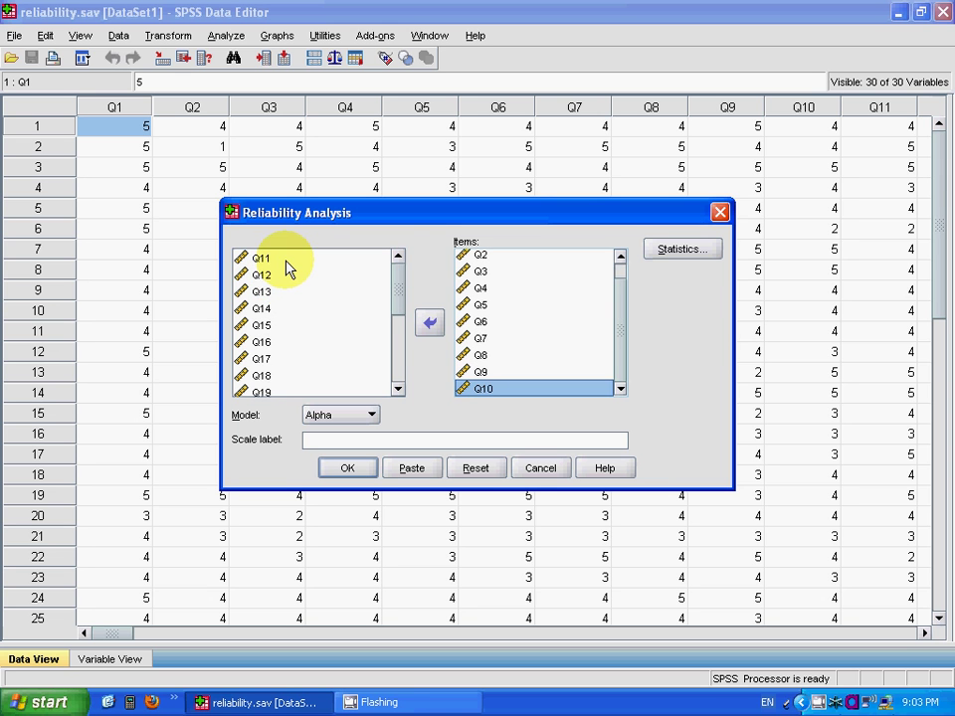
double_click(288, 261)
double_click(288, 261)
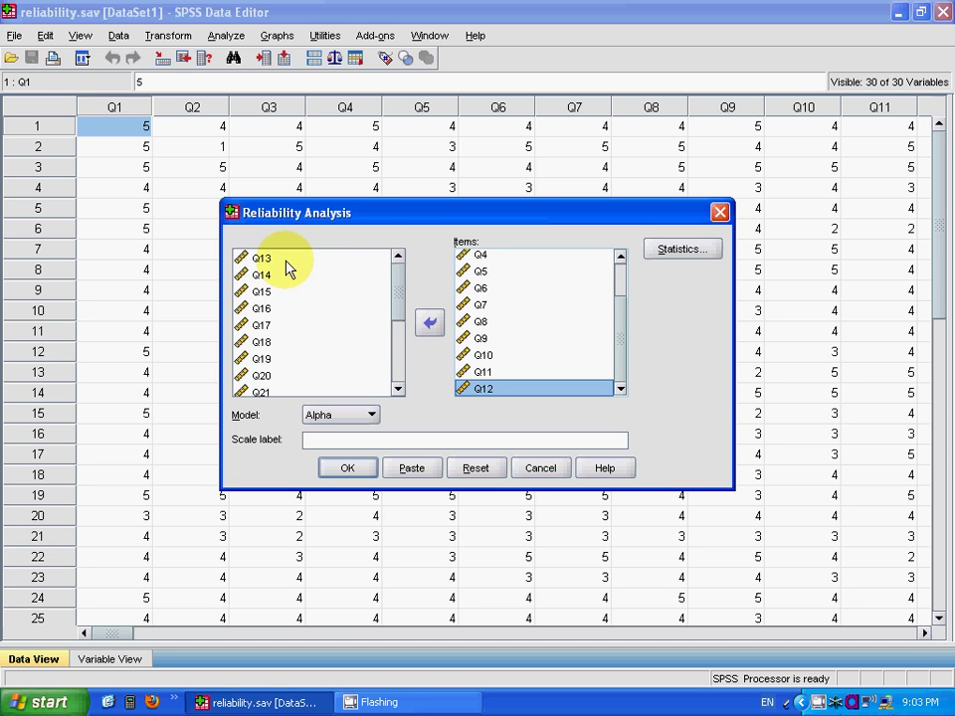
double_click(287, 262)
double_click(287, 262)
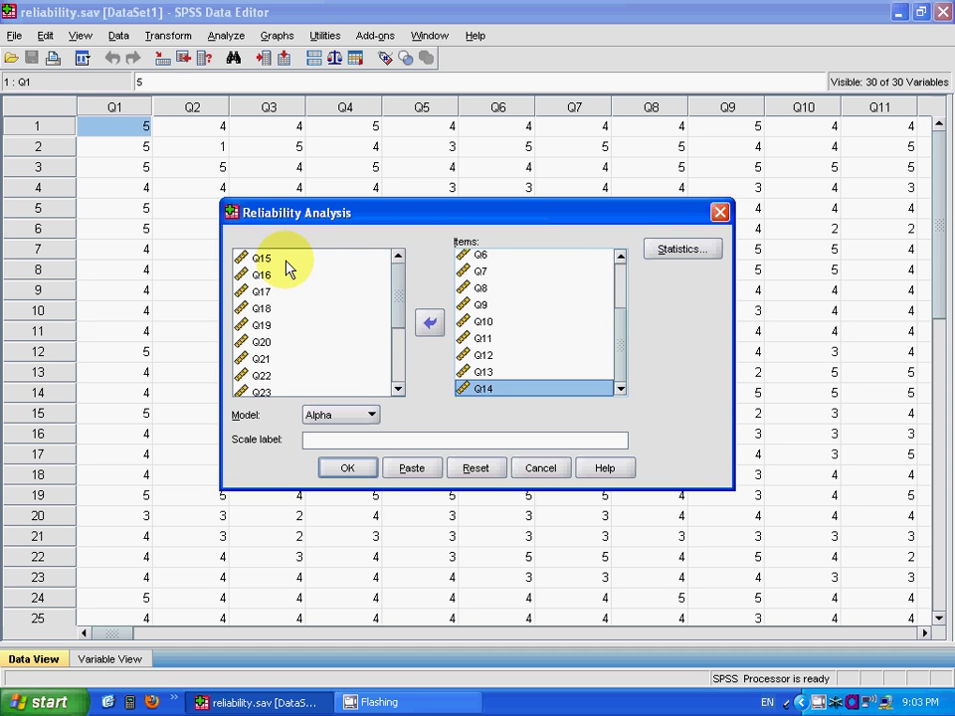
double_click(287, 261)
double_click(288, 262)
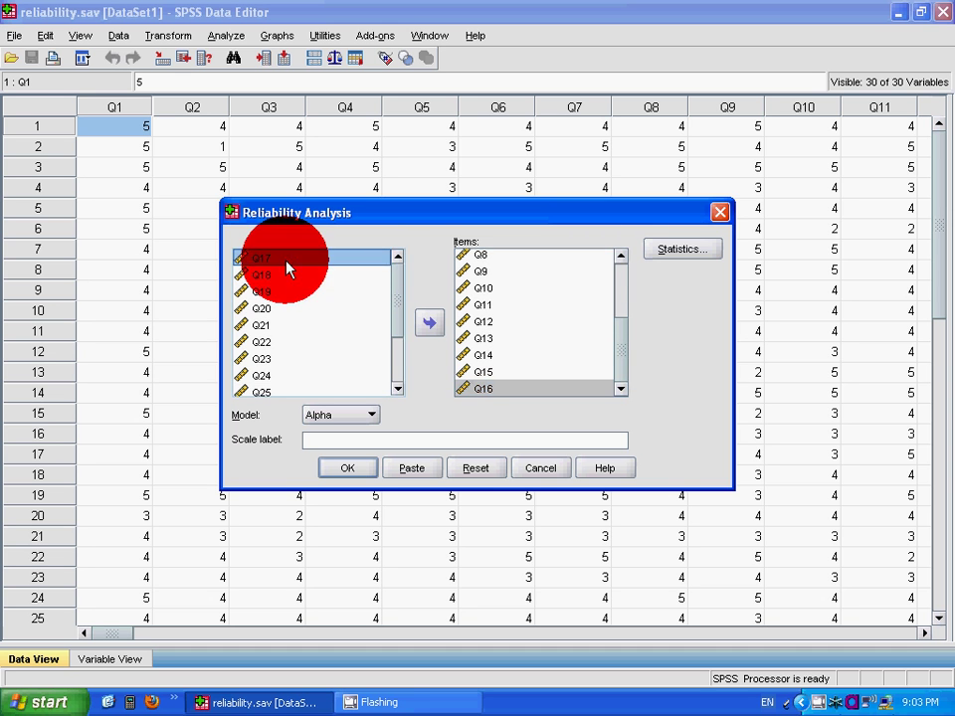
double_click(288, 262)
Add items Q18 through Q25 to the Items list
left_click(287, 262)
double_click(288, 262)
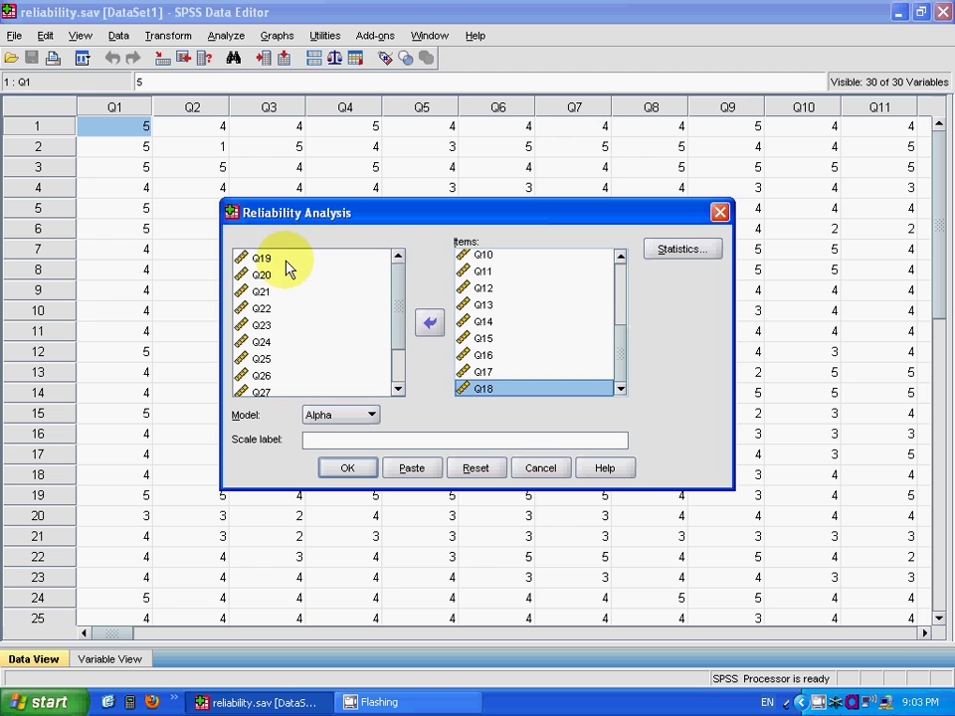
double_click(288, 262)
double_click(288, 260)
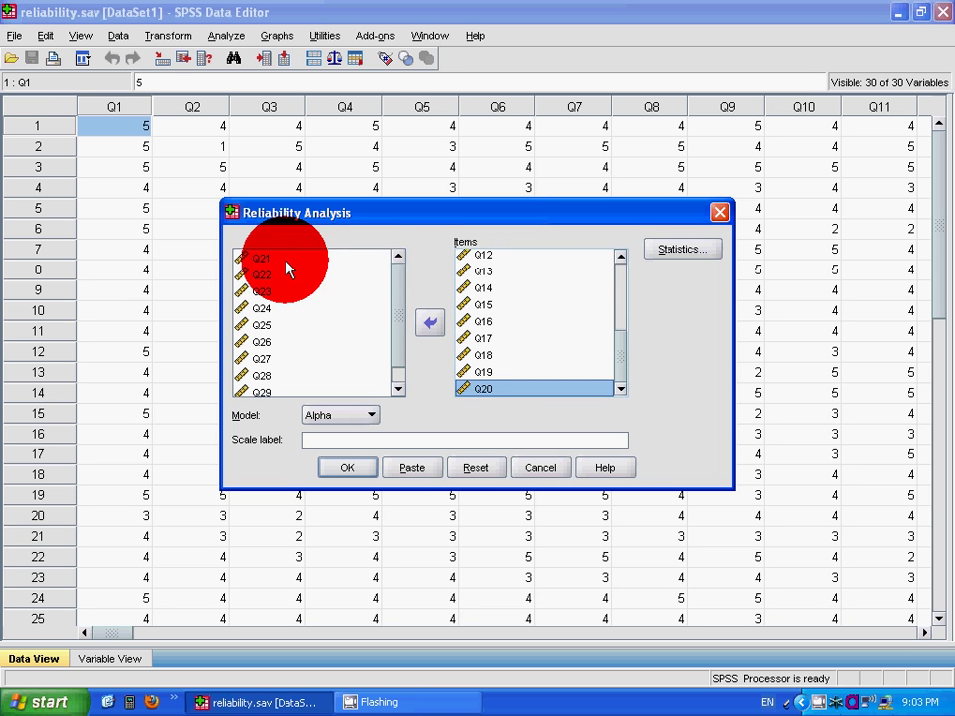
left_click(288, 261)
double_click(288, 261)
left_click(288, 261)
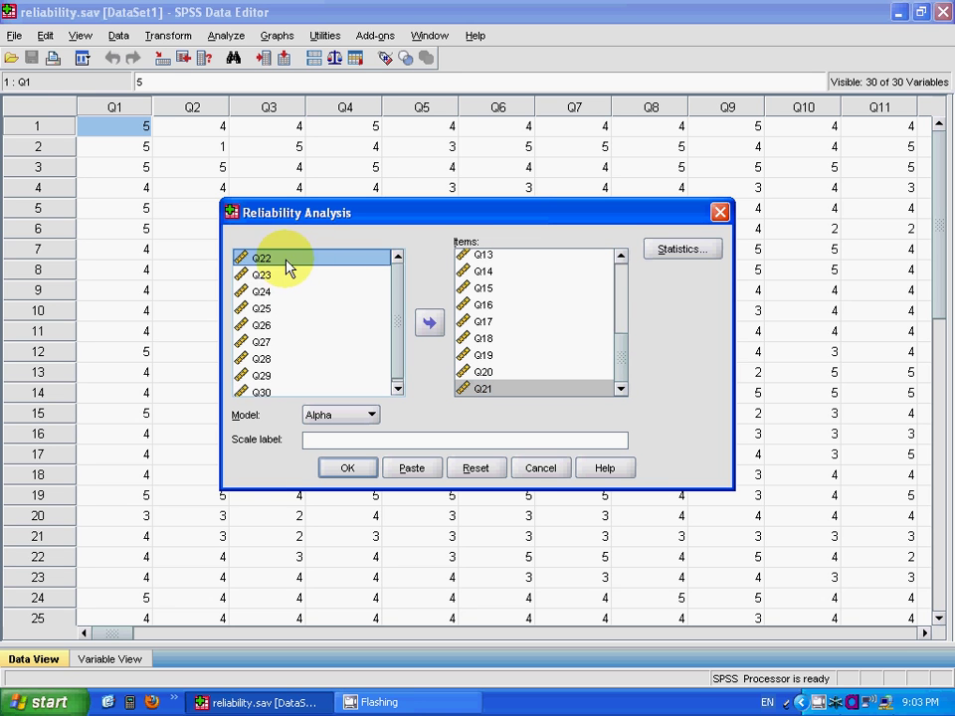
double_click(288, 261)
double_click(288, 261)
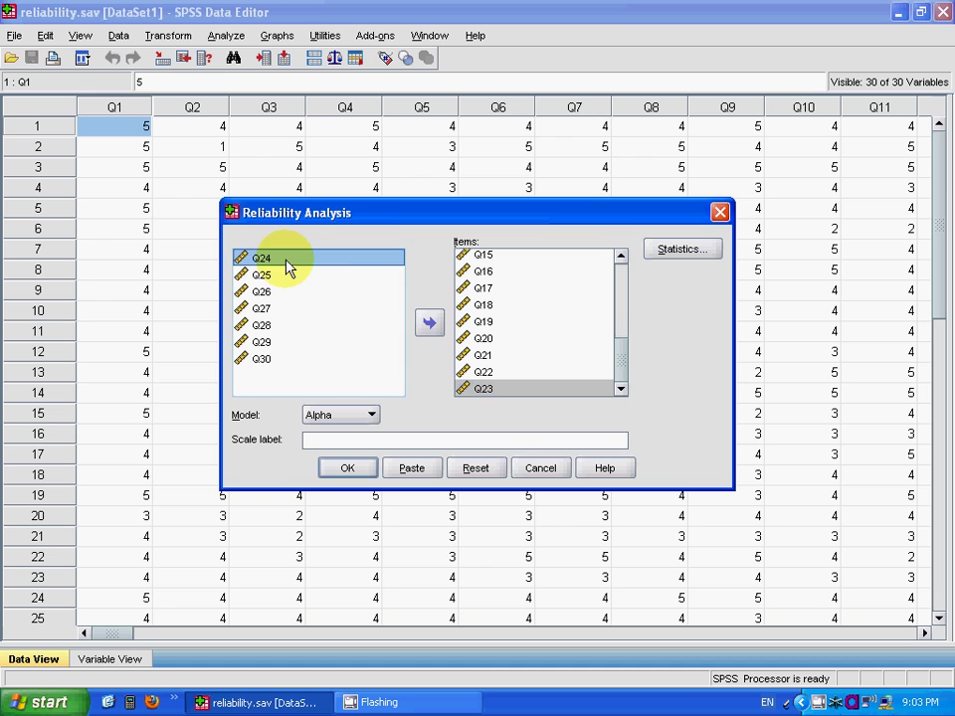
left_click(287, 261)
double_click(288, 261)
double_click(288, 261)
Add the final items Q26 through Q30, completing all 30 items
left_click(288, 260)
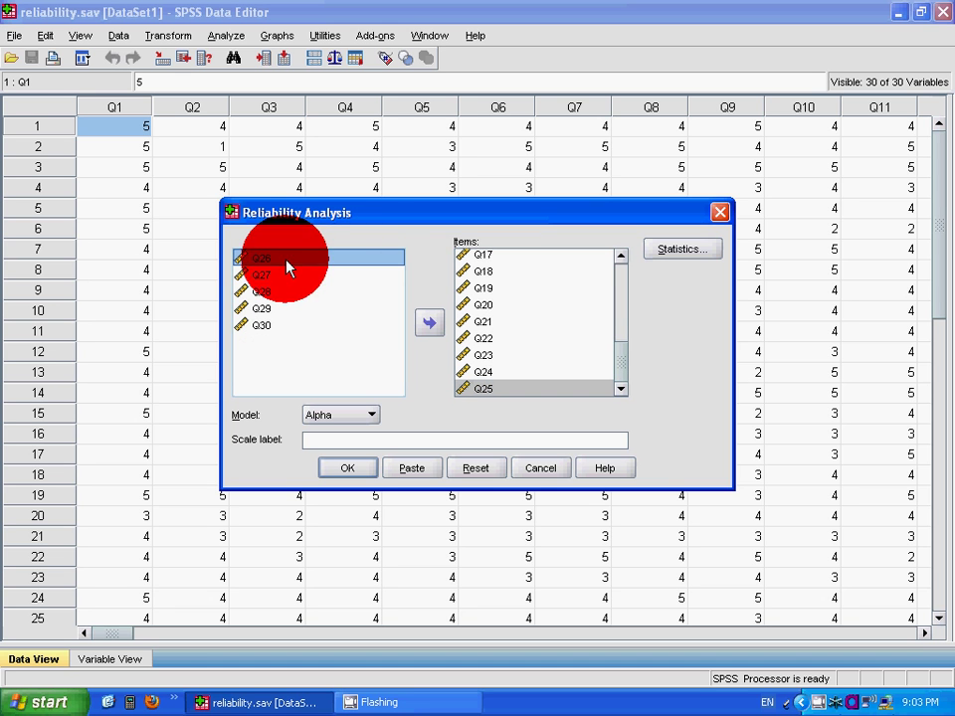
double_click(288, 261)
left_click(288, 261)
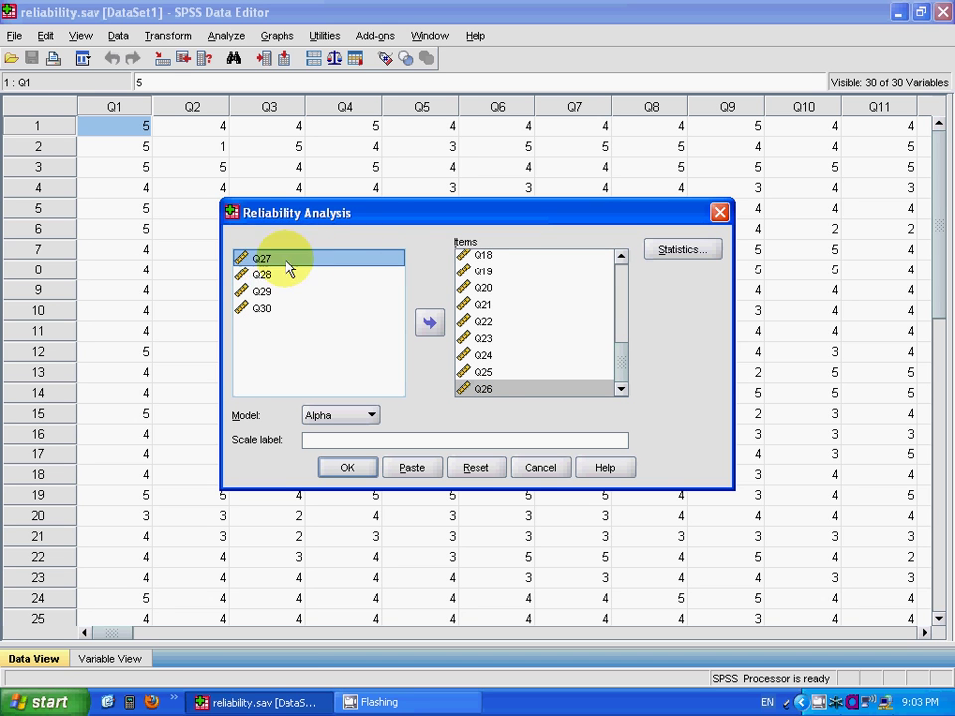
left_click(287, 261)
left_click(287, 275)
double_click(286, 269)
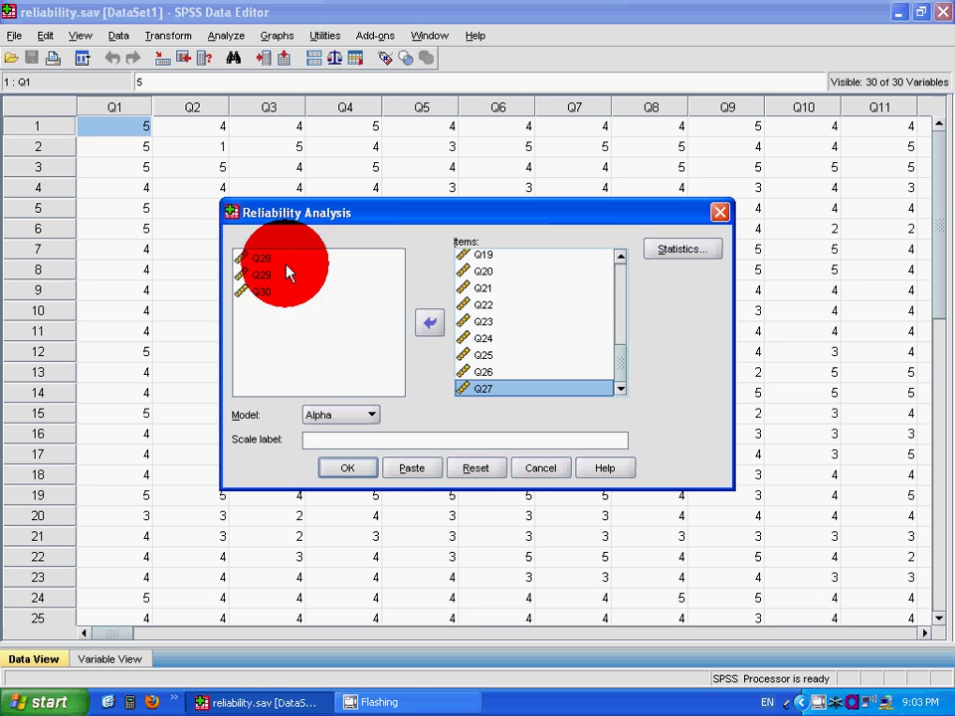
double_click(287, 269)
left_click(287, 269)
double_click(287, 267)
double_click(287, 266)
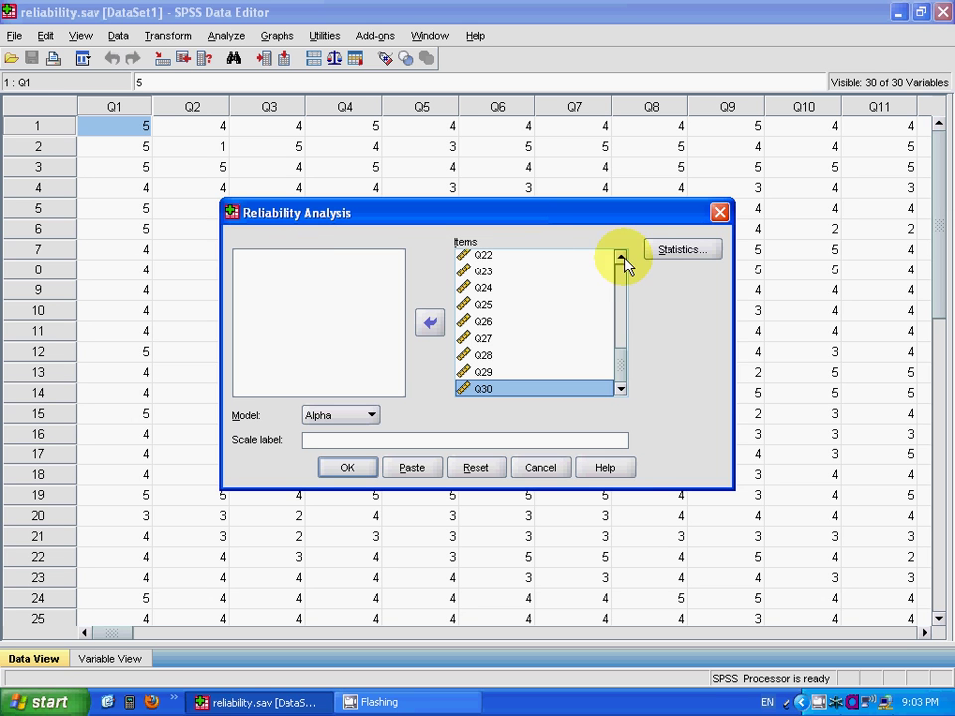
Request 'Scale if item deleted' statistics for the reliability analysis
left_click(673, 252)
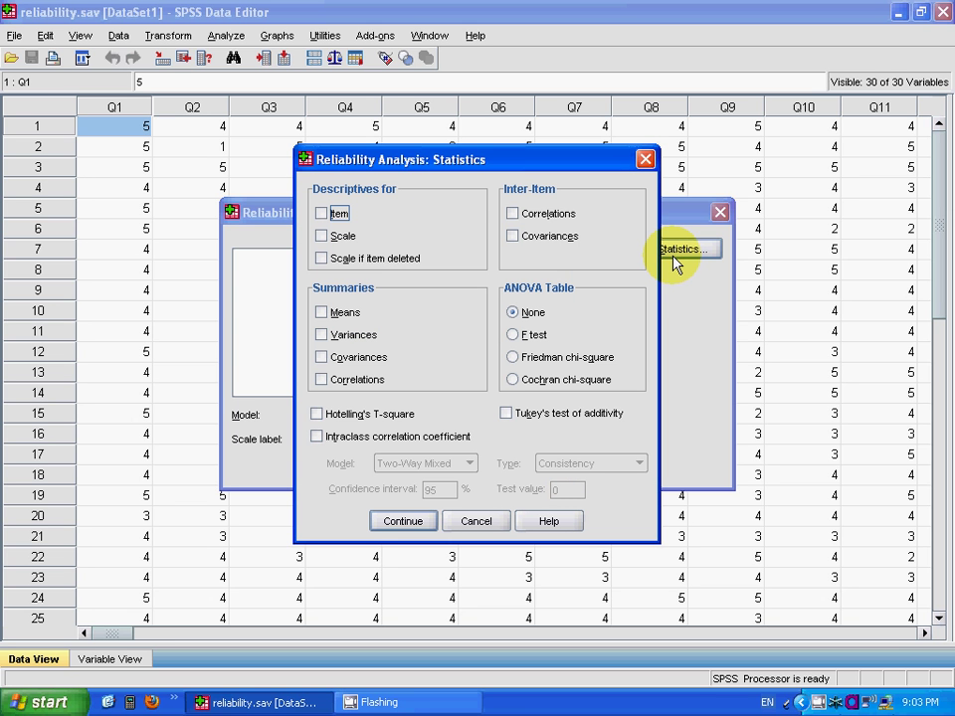
left_click(334, 267)
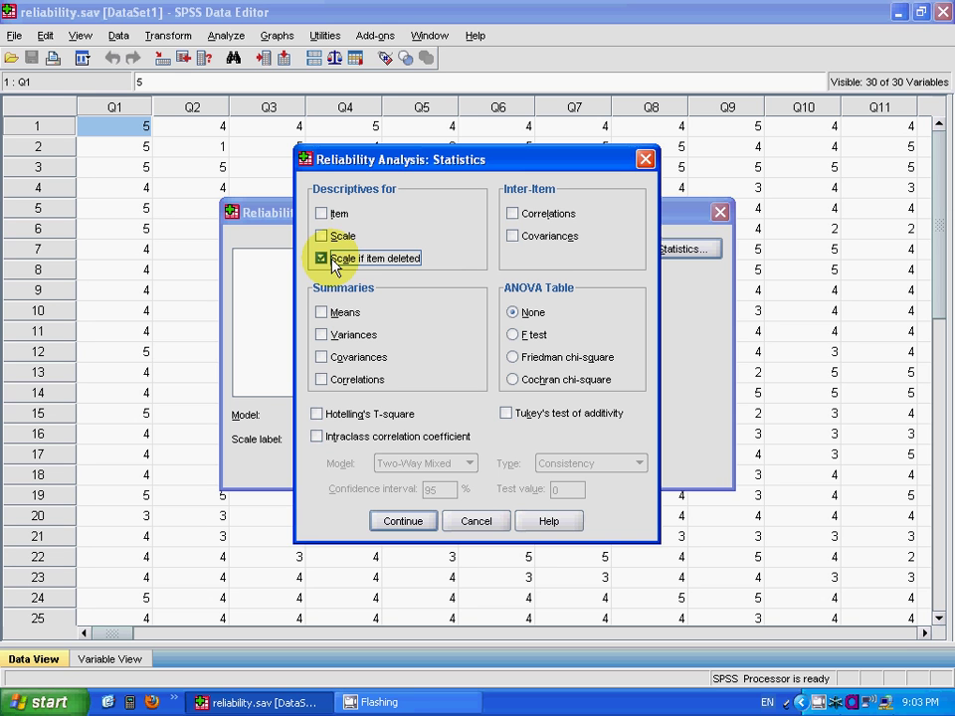
left_click(396, 520)
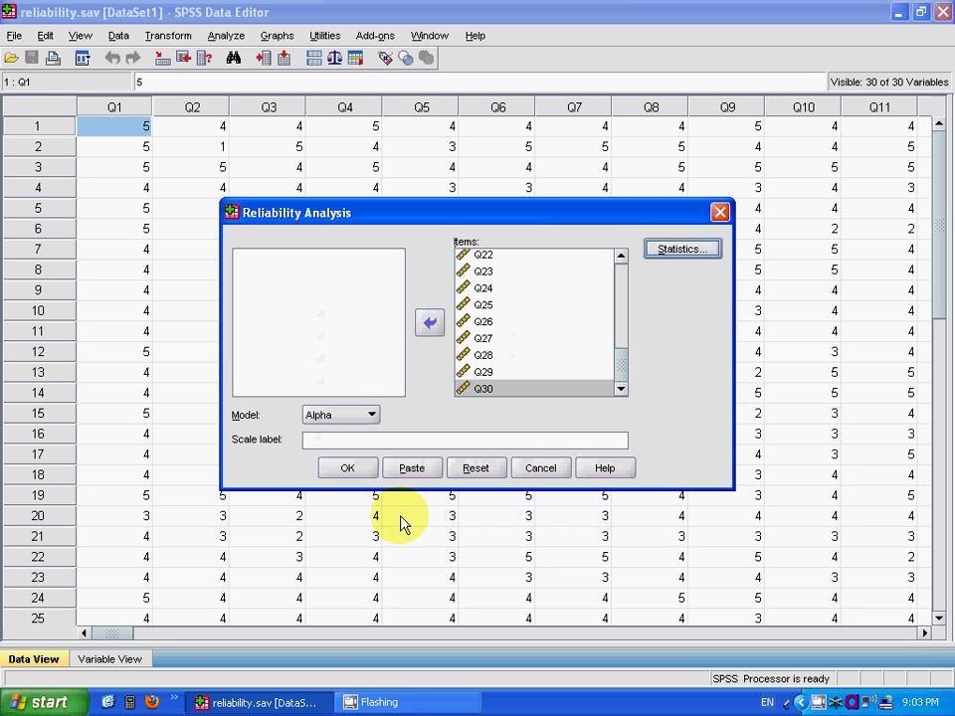
Keep Alpha as the model and run the reliability analysis
left_click(350, 416)
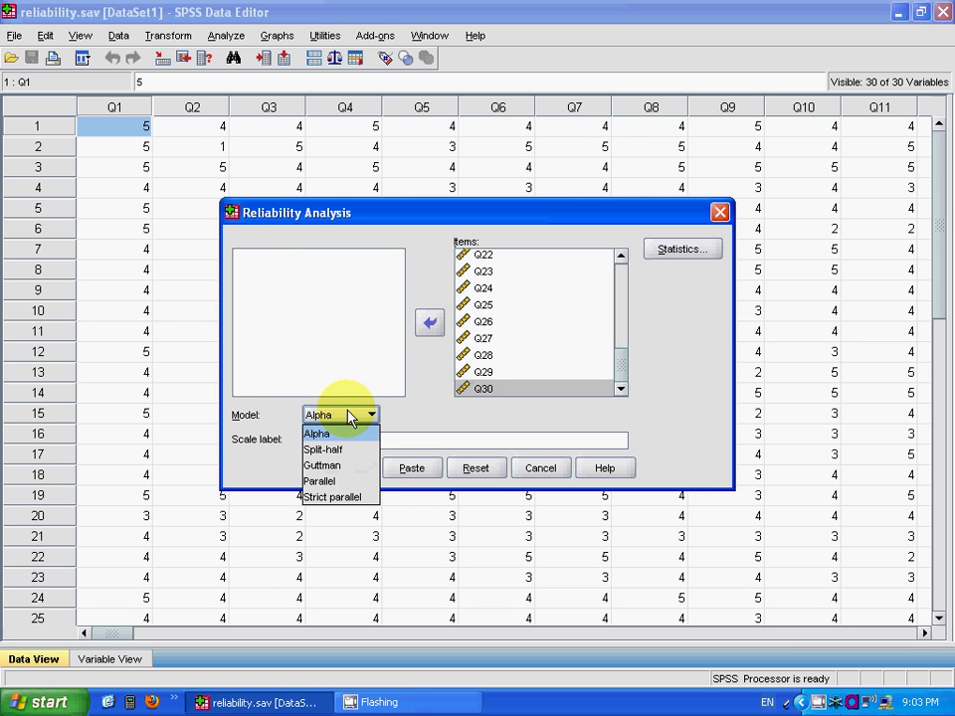
left_click(350, 416)
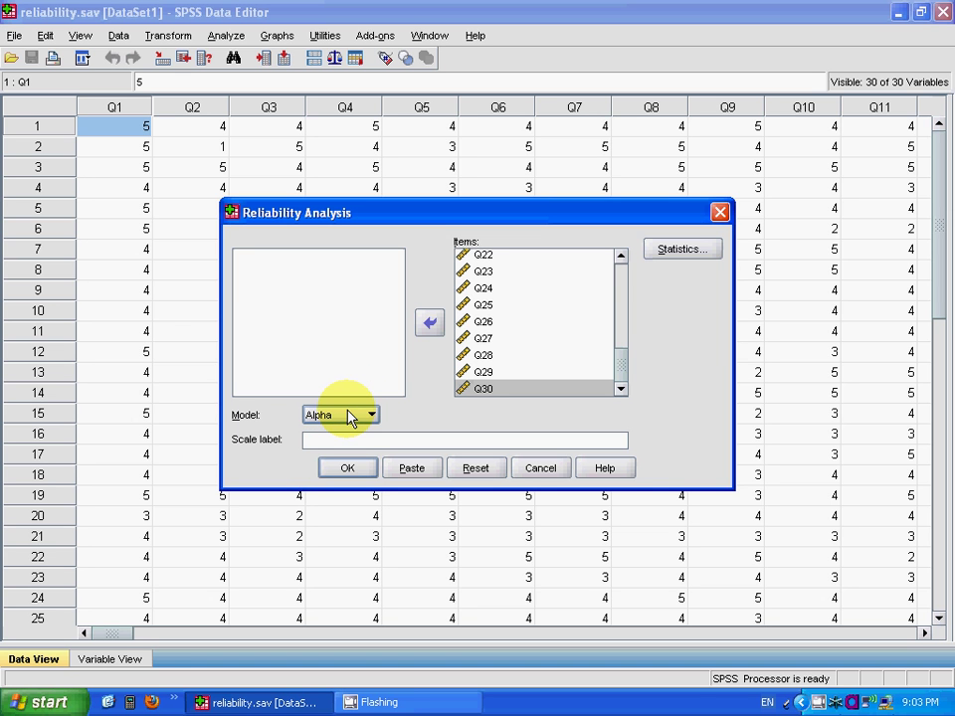
left_click(346, 472)
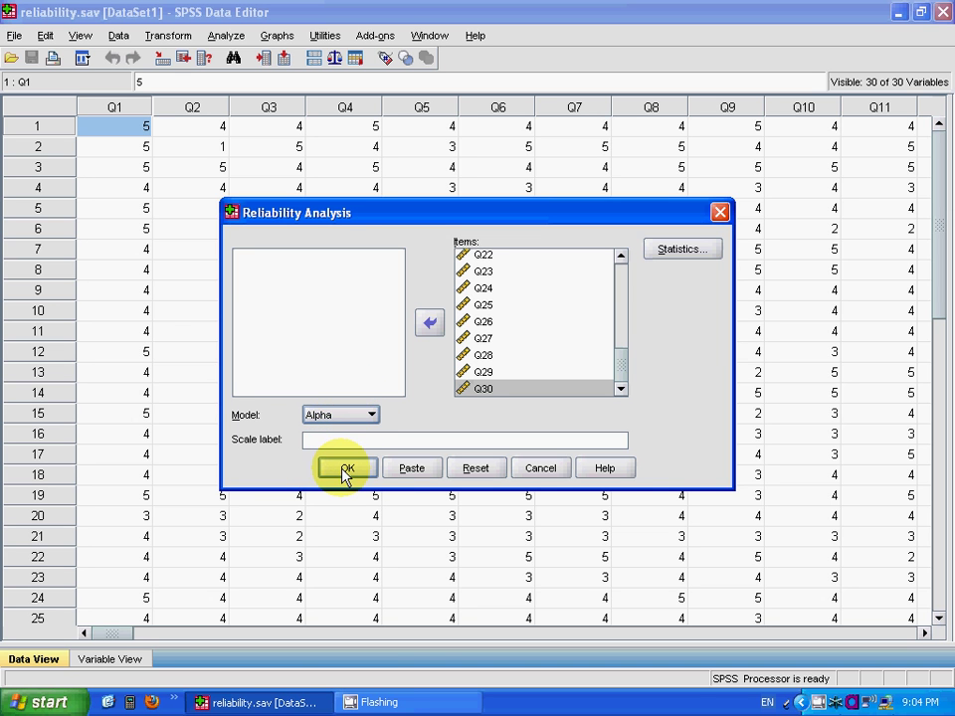
left_click(346, 472)
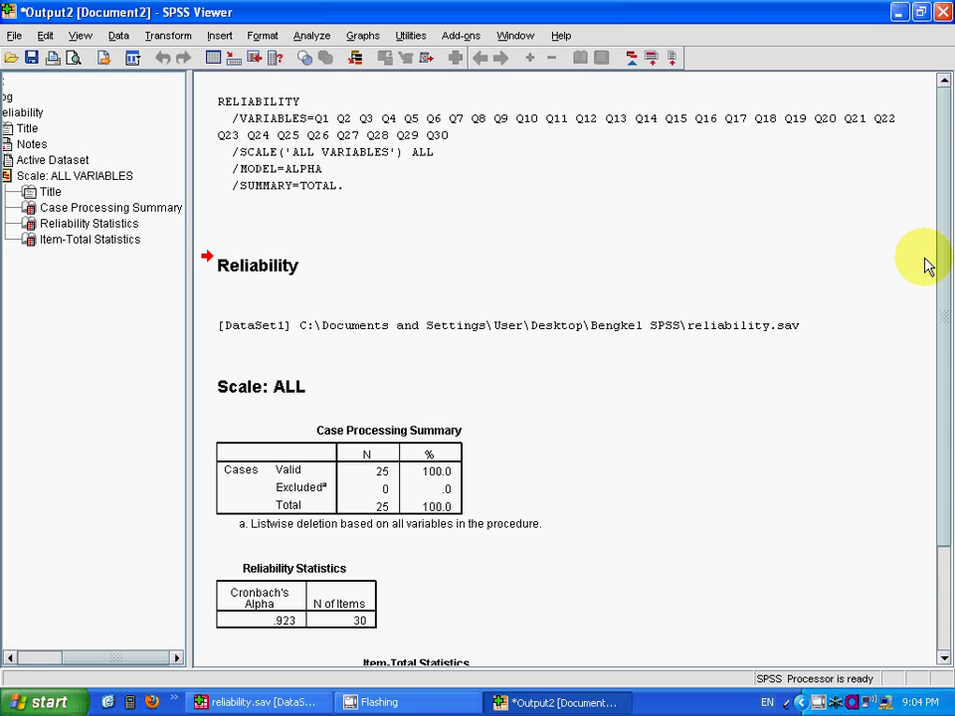
Scroll the Viewer to show Cronbach's alpha .923 and the Item-Total Statistics table
left_click_drag(945, 261, 949, 399)
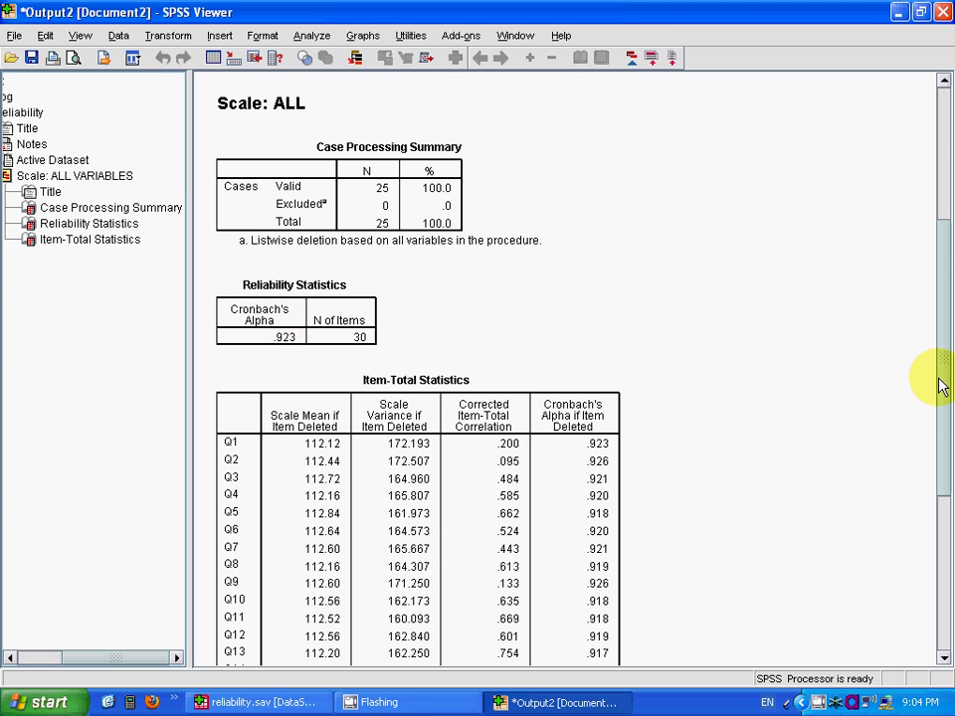
left_click_drag(941, 386, 947, 426)
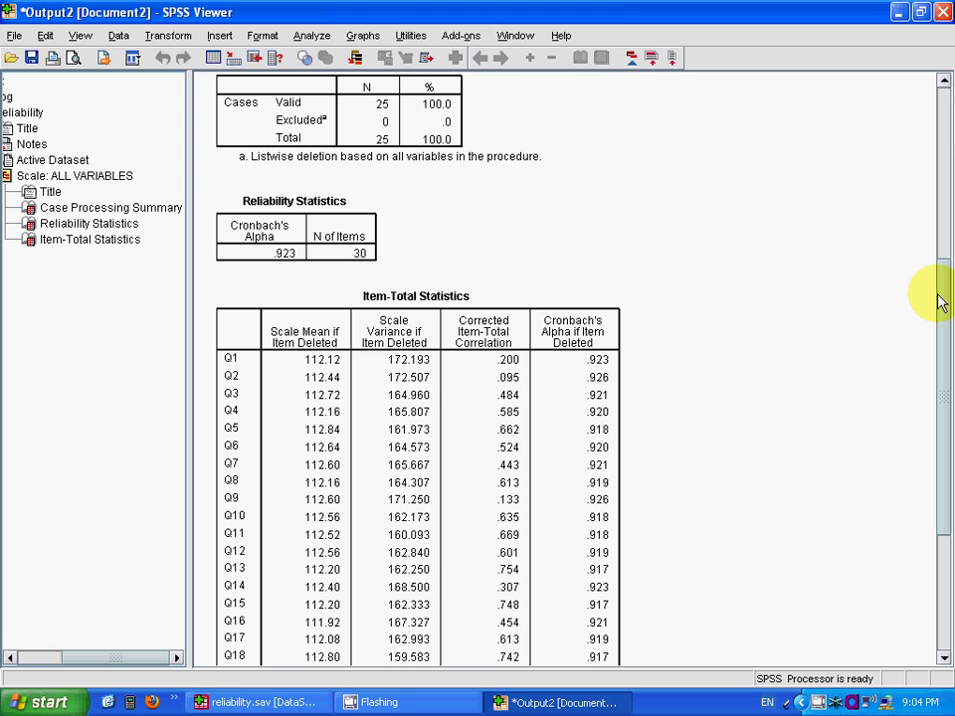
left_click_drag(941, 304, 939, 314)
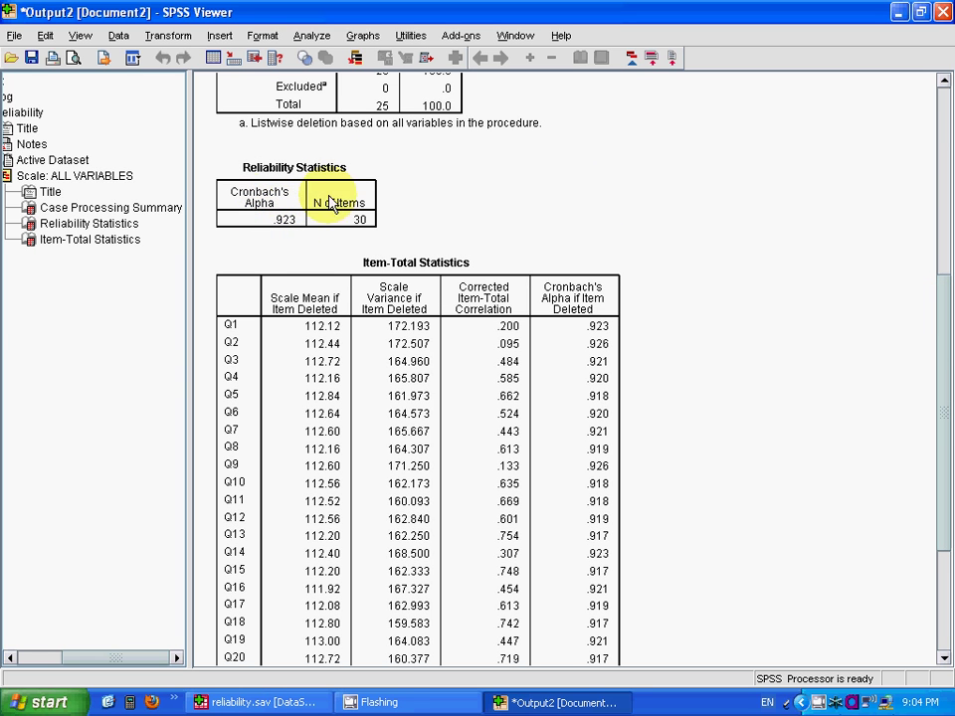
left_click_drag(940, 327, 945, 396)
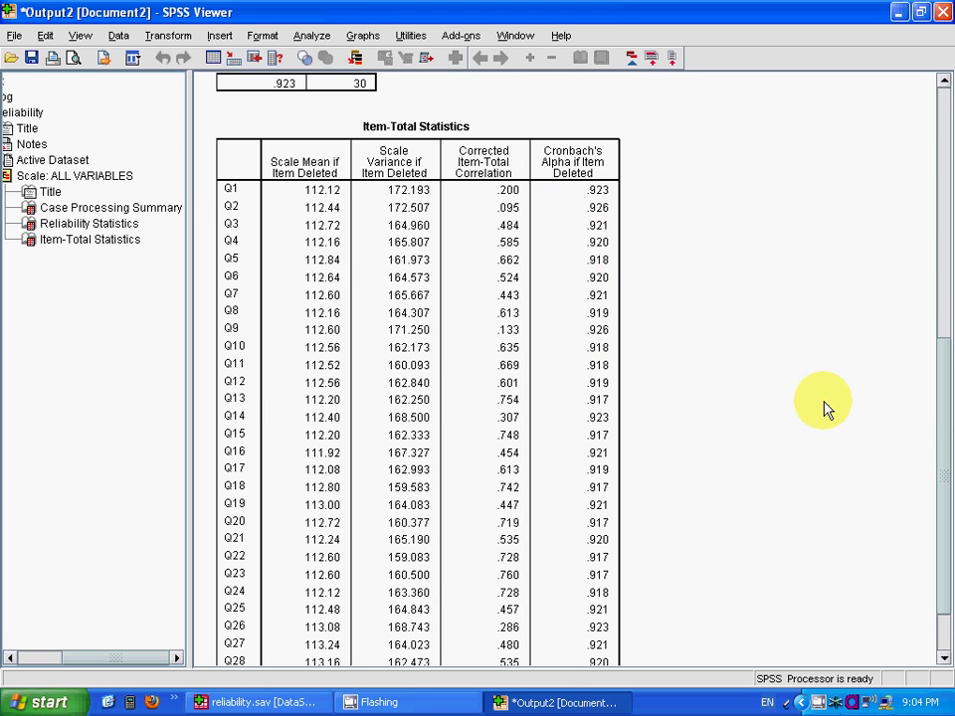
left_click_drag(947, 439, 949, 469)
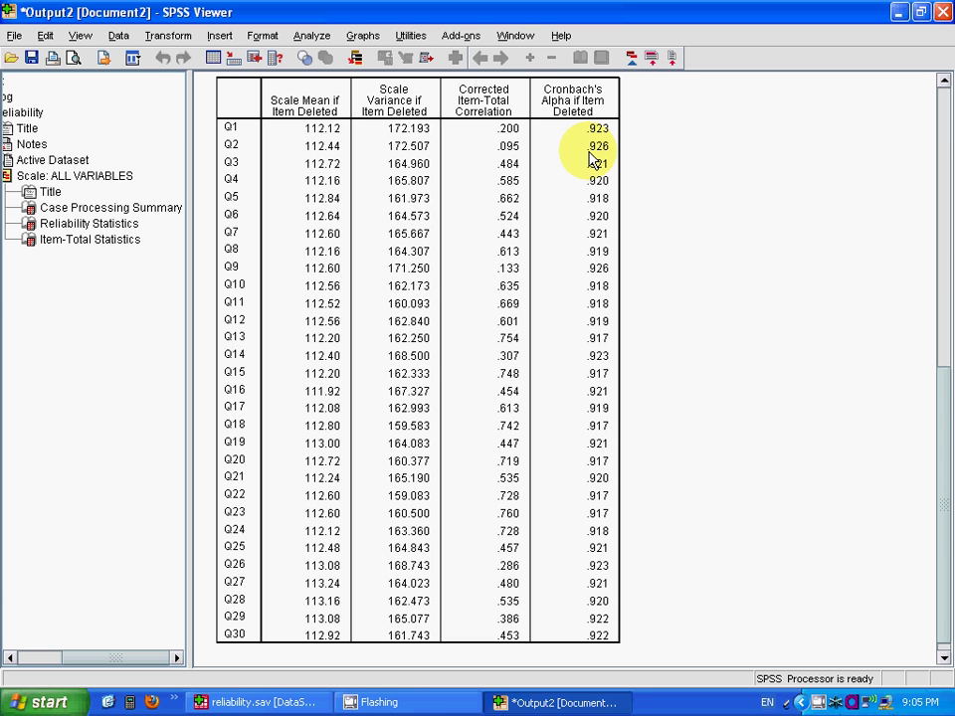
left_click_drag(944, 437, 944, 396)
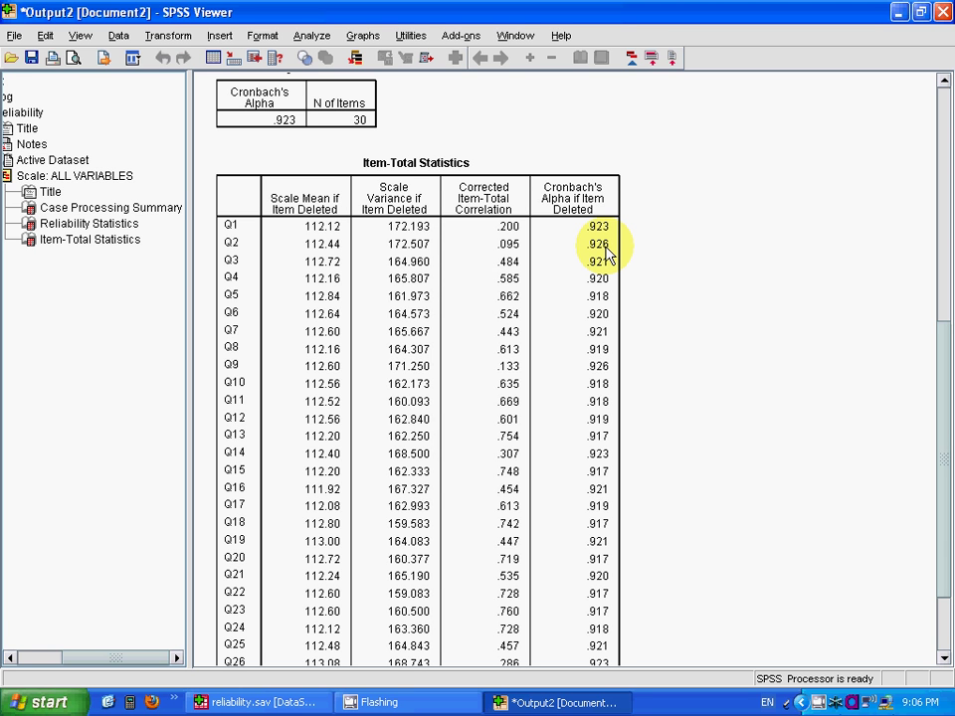
Minimise the SPSS Viewer and Data Editor windows to reveal the desktop
left_click(899, 12)
left_click(899, 12)
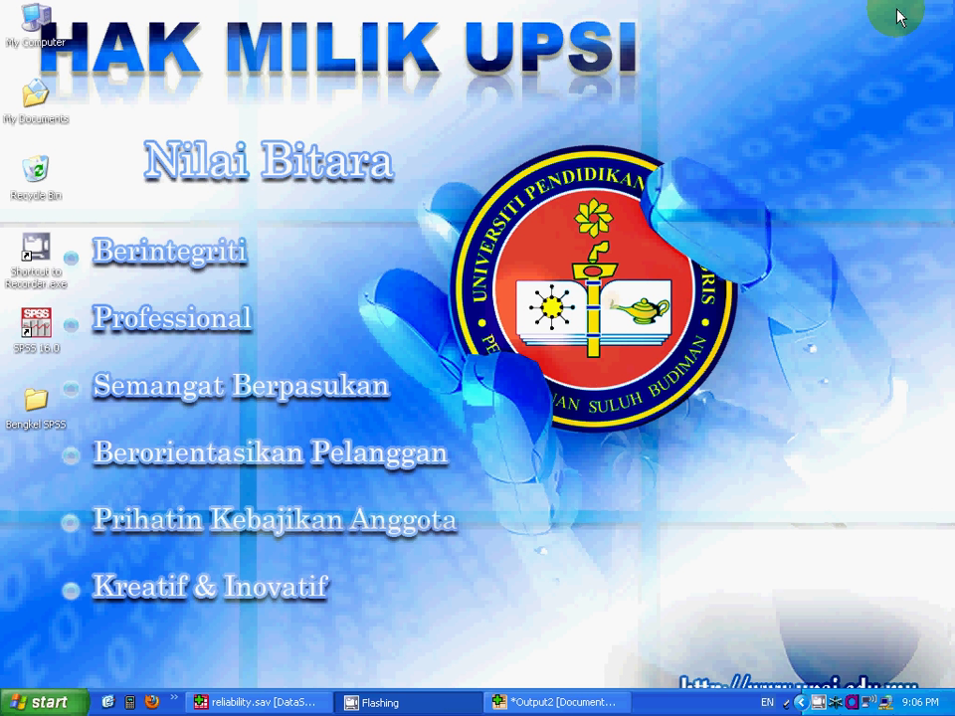